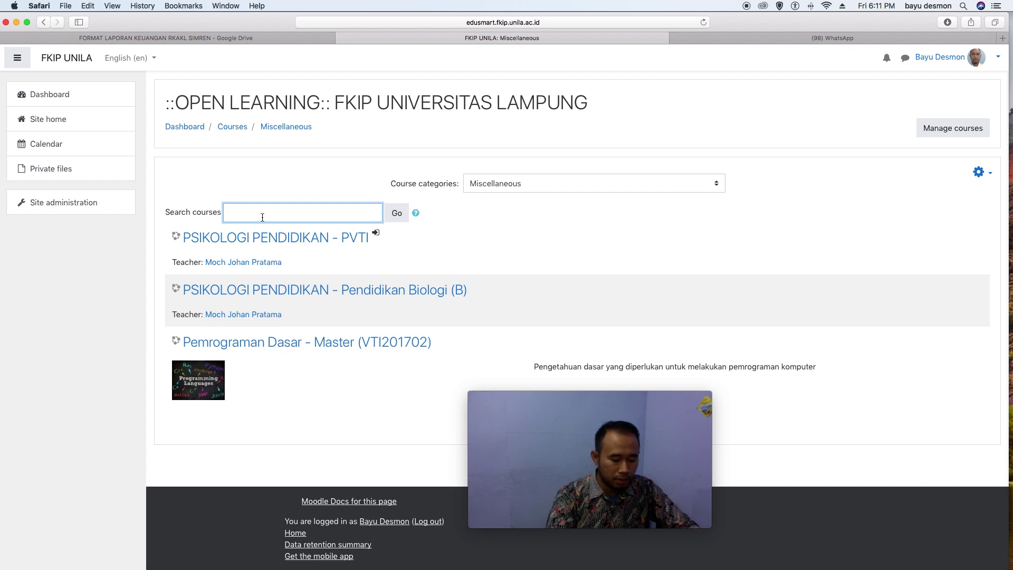
- Search the courses for "kewirausahaan" and open the course Kewirausahaan Berbasis Teknologi
{"action": "type", "text": "kewi"}
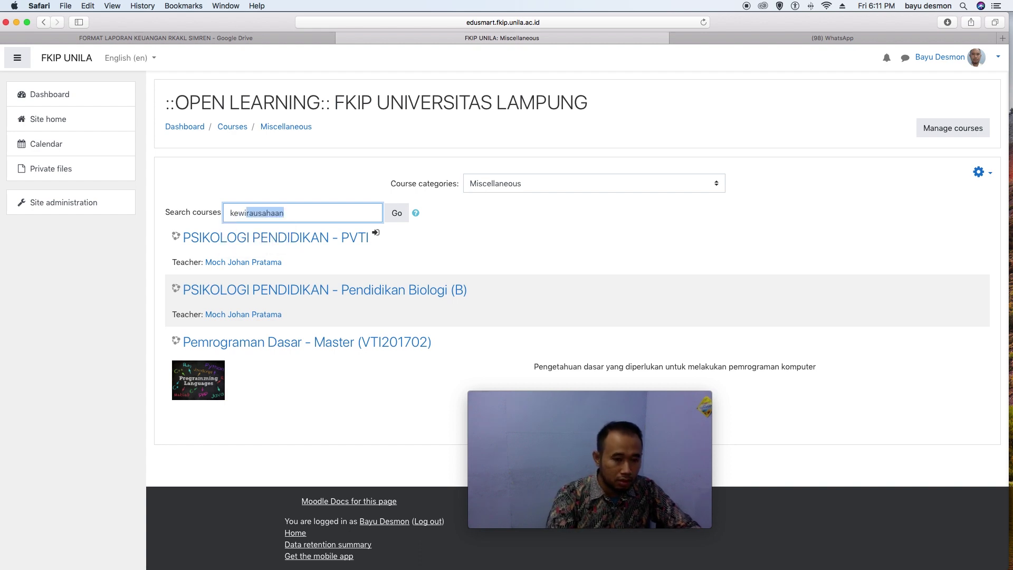
{"action": "left_click", "coordinate": [390, 213]}
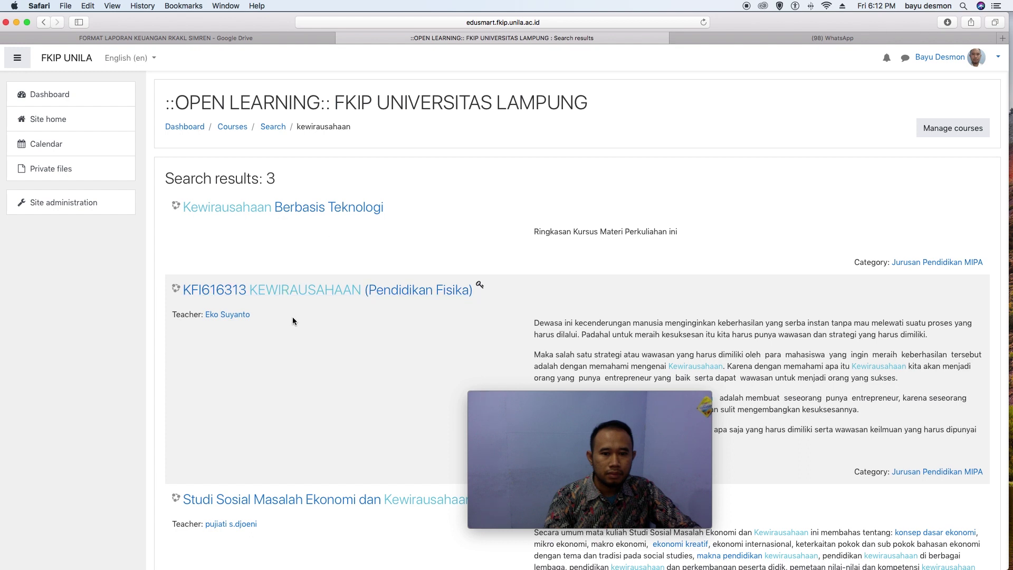
{"action": "scroll", "coordinate": [294, 321], "scroll_direction": "down", "scroll_amount": 3}
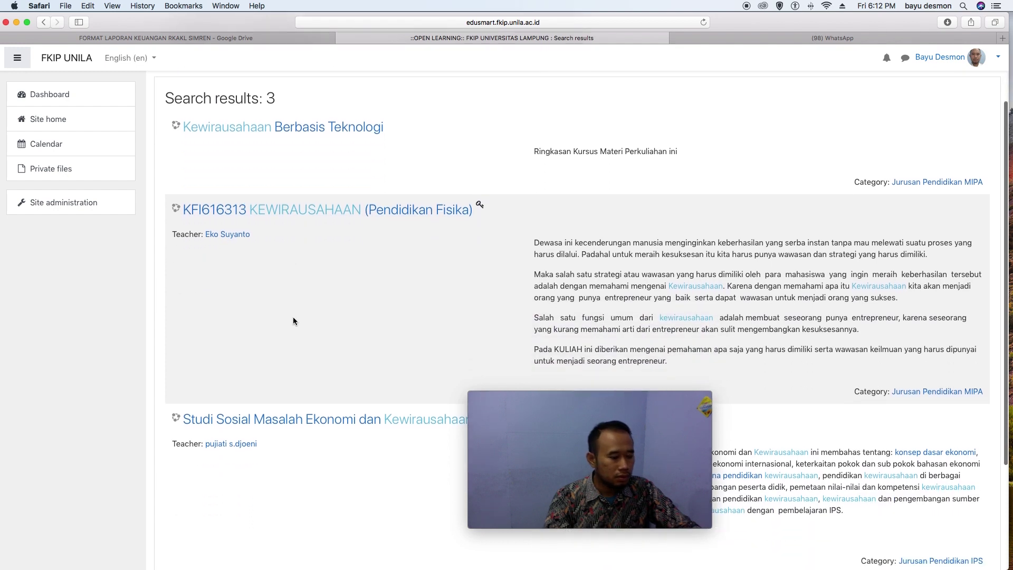
{"action": "scroll", "coordinate": [293, 318], "scroll_direction": "down", "scroll_amount": 3}
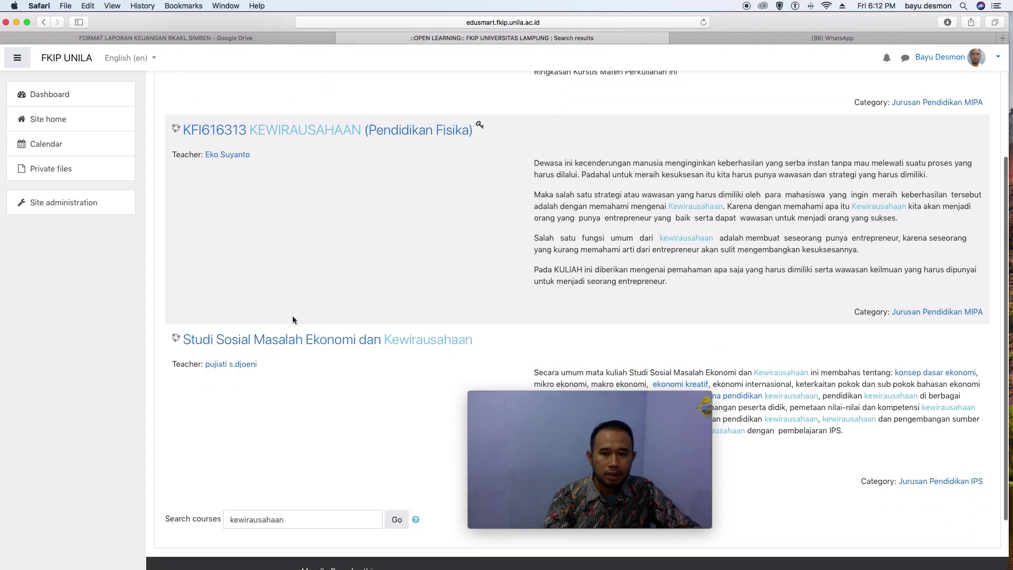
{"action": "scroll", "coordinate": [292, 317], "scroll_direction": "up", "scroll_amount": 6}
{"action": "left_click", "coordinate": [270, 208]}
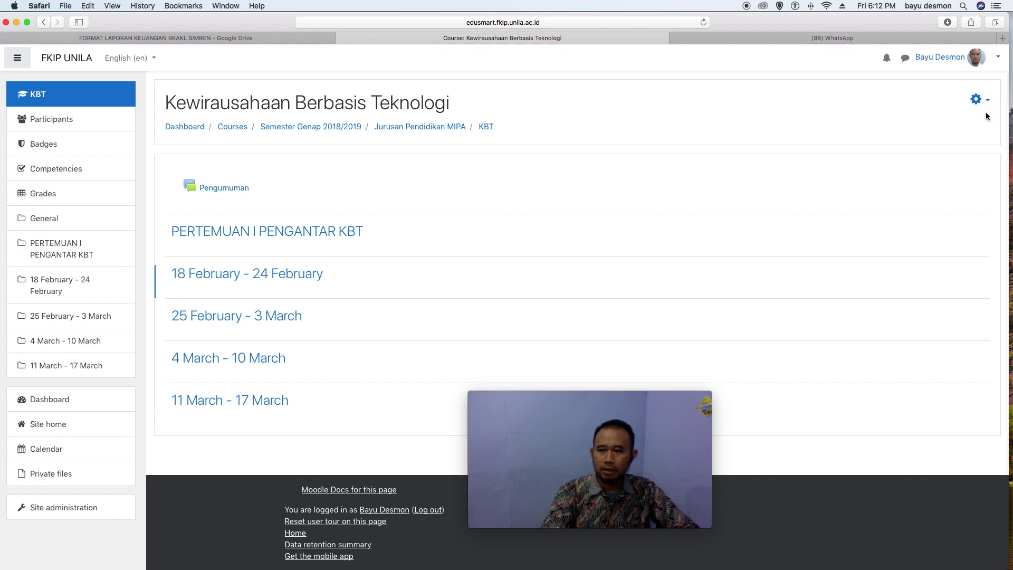
- Open the full course administration page of the Kewirausahaan Berbasis Teknologi course
{"action": "scroll", "coordinate": [986, 112], "scroll_direction": "up", "scroll_amount": 2}
{"action": "scroll", "coordinate": [987, 113], "scroll_direction": "down", "scroll_amount": 1}
{"action": "scroll", "coordinate": [992, 113], "scroll_direction": "up", "scroll_amount": 2}
{"action": "scroll", "coordinate": [988, 103], "scroll_direction": "down", "scroll_amount": 2}
{"action": "scroll", "coordinate": [981, 105], "scroll_direction": "up", "scroll_amount": 2}
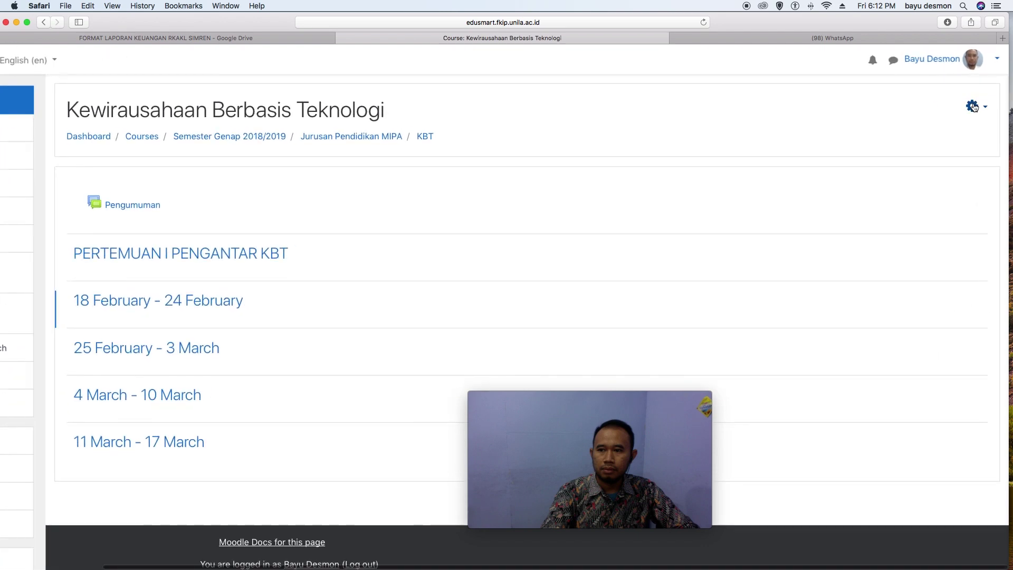
{"action": "scroll", "coordinate": [975, 107], "scroll_direction": "up", "scroll_amount": 3}
{"action": "left_click", "coordinate": [928, 211]}
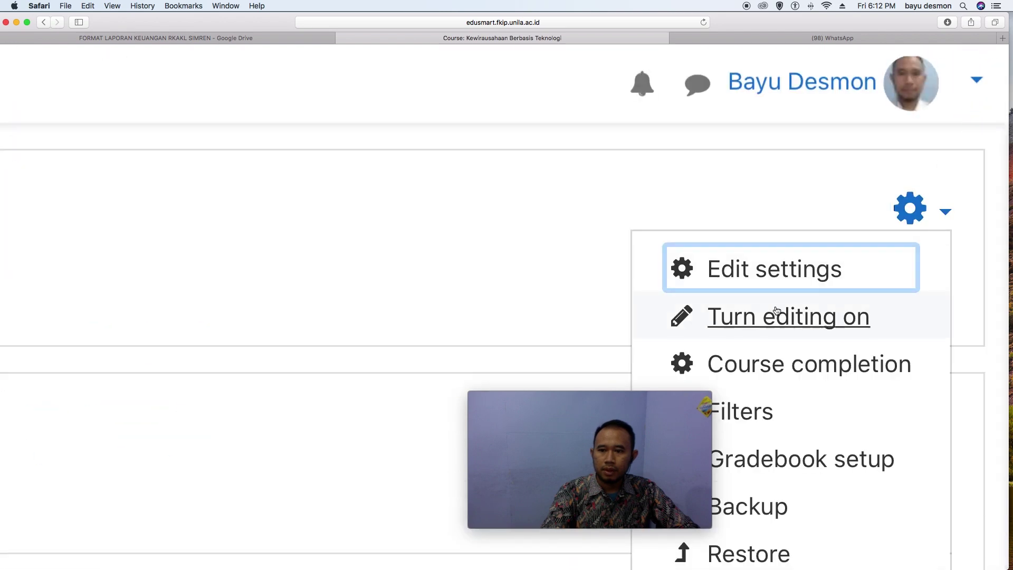
{"action": "scroll", "coordinate": [772, 278], "scroll_direction": "down", "scroll_amount": 3}
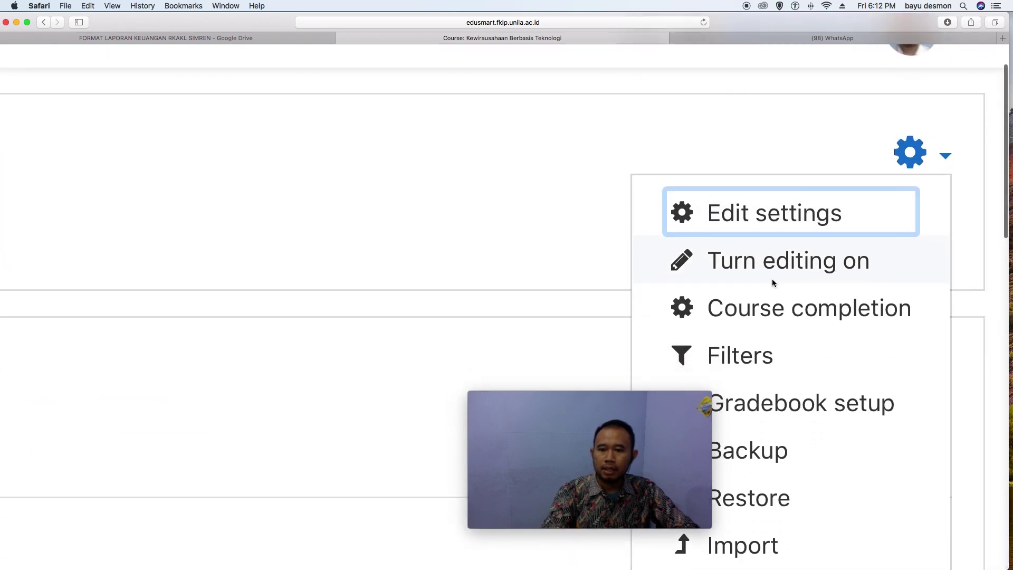
{"action": "scroll", "coordinate": [772, 278], "scroll_direction": "down", "scroll_amount": 10}
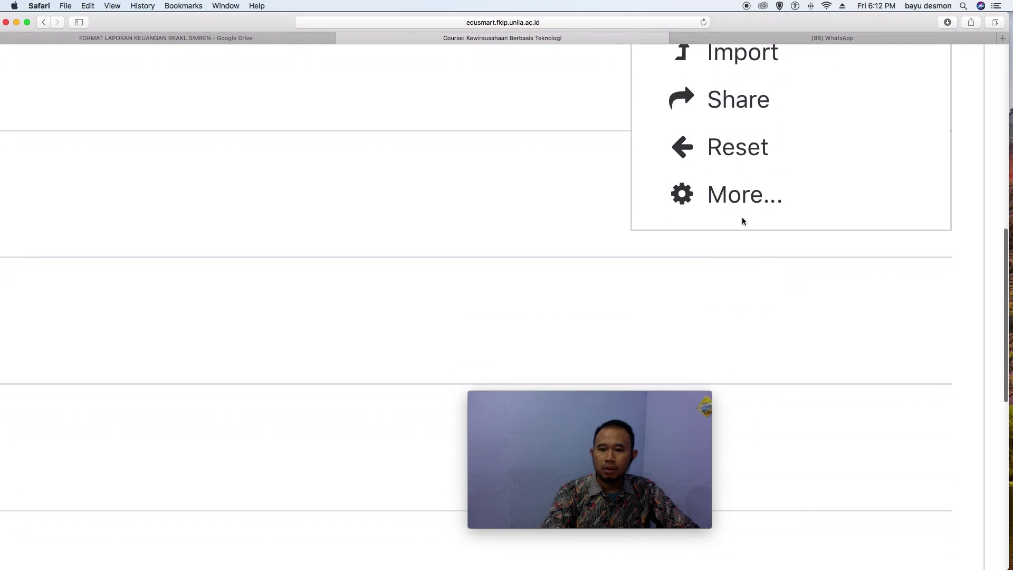
{"action": "left_click", "coordinate": [736, 196]}
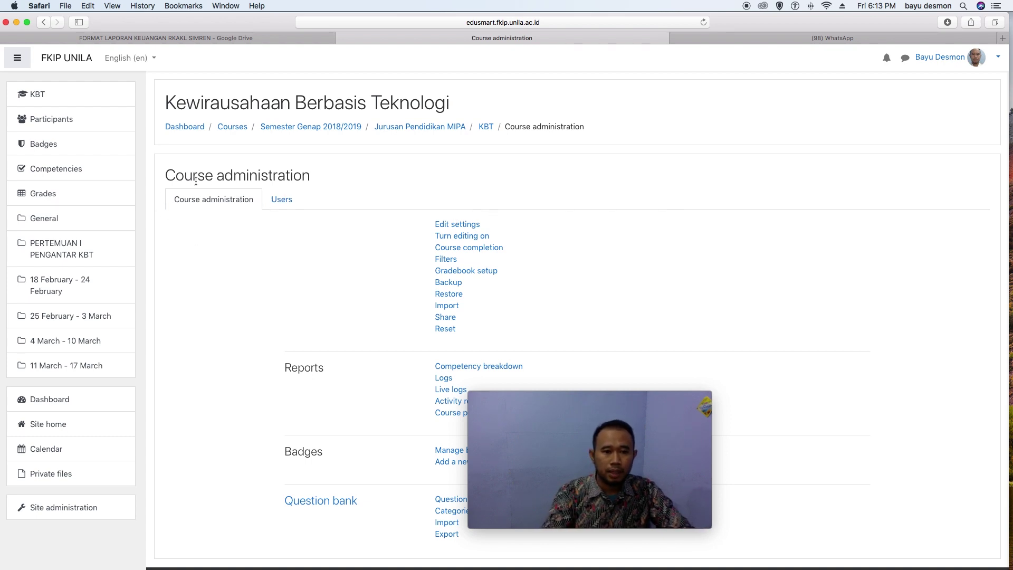
- Open the list of enrolled users from the user settings of the course administration
{"action": "scroll", "coordinate": [242, 218], "scroll_direction": "up", "scroll_amount": 3}
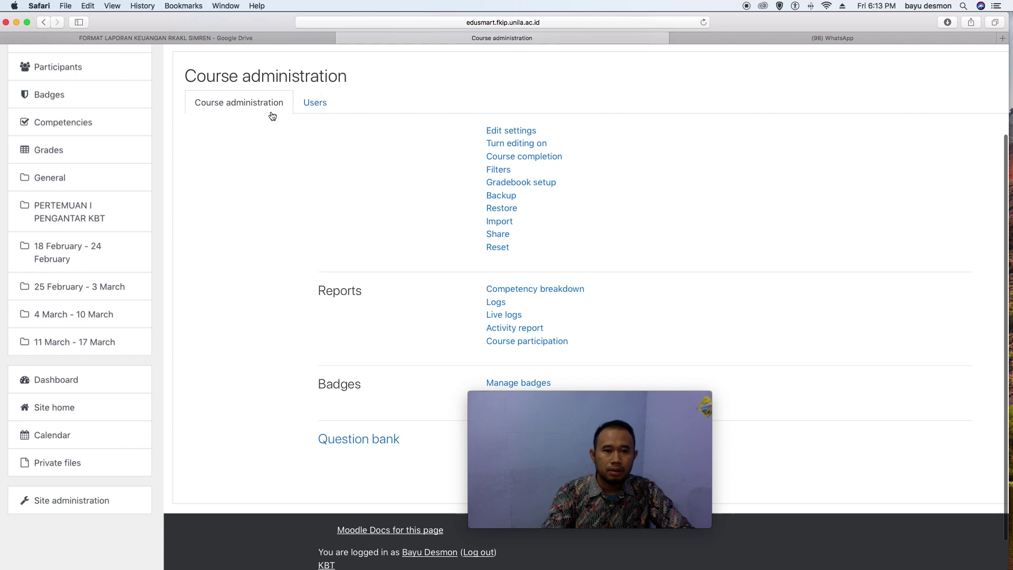
{"action": "scroll", "coordinate": [316, 102], "scroll_direction": "up", "scroll_amount": 5}
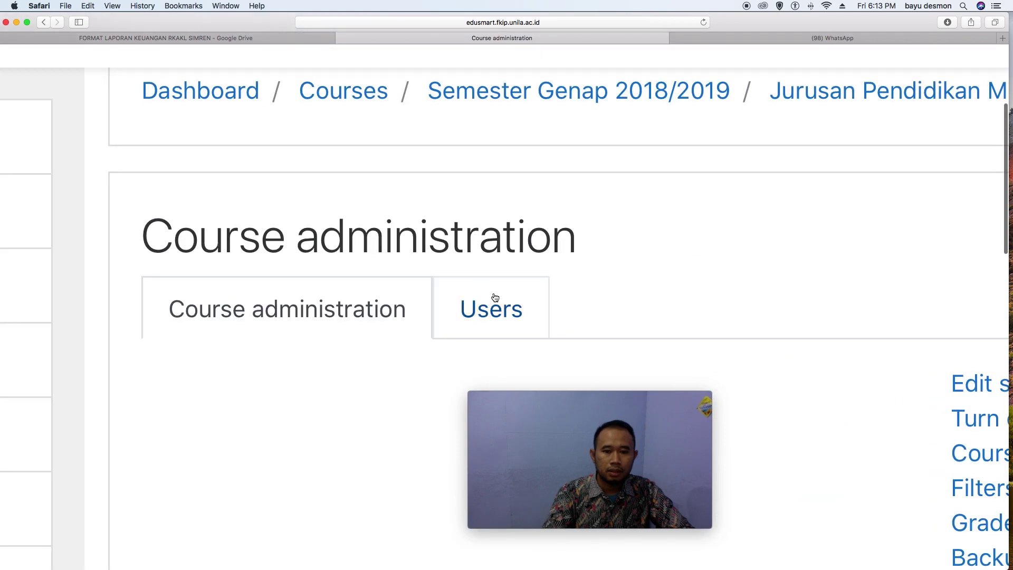
{"action": "left_click", "coordinate": [498, 312]}
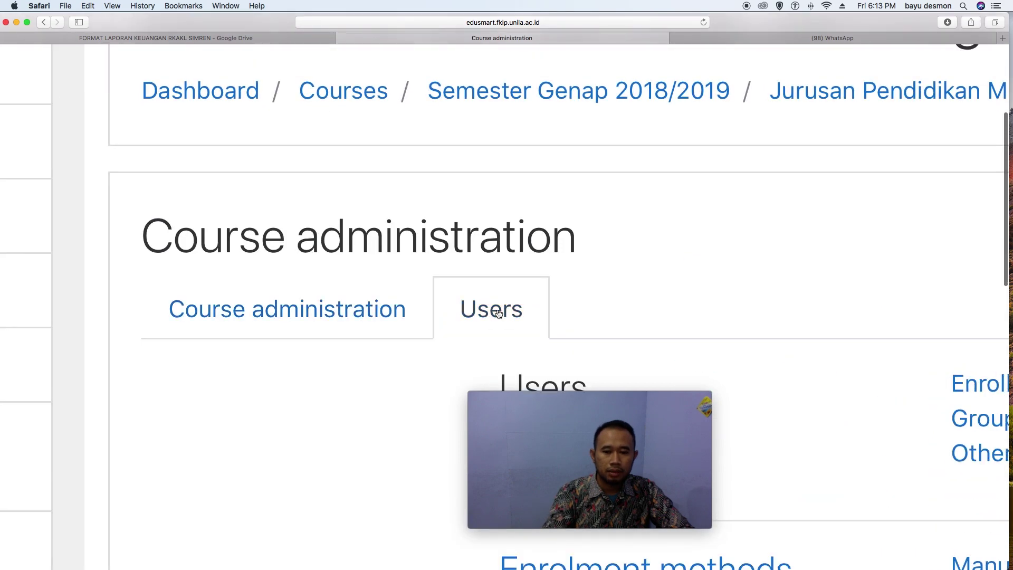
{"action": "scroll", "coordinate": [501, 313], "scroll_direction": "down", "scroll_amount": 10}
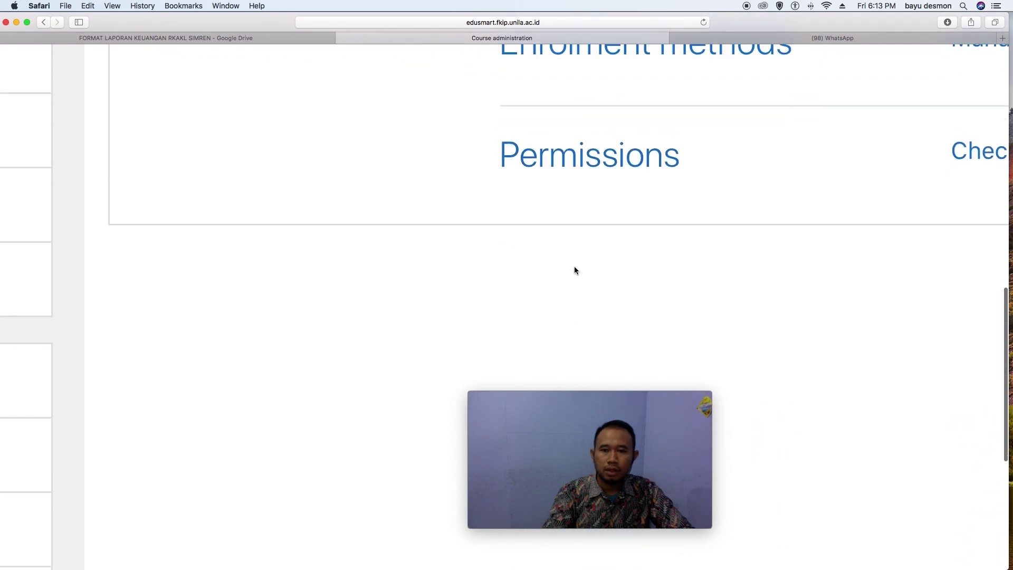
{"action": "scroll", "coordinate": [622, 263], "scroll_direction": "up", "scroll_amount": 2}
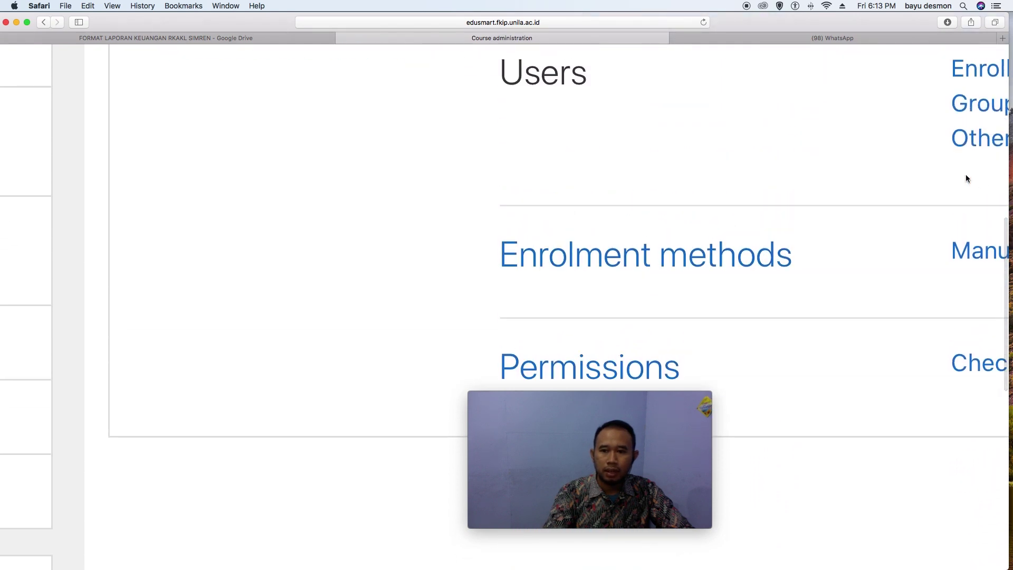
{"action": "scroll", "coordinate": [798, 174], "scroll_direction": "up", "scroll_amount": 2}
{"action": "scroll", "coordinate": [798, 174], "scroll_direction": "right", "scroll_amount": 6}
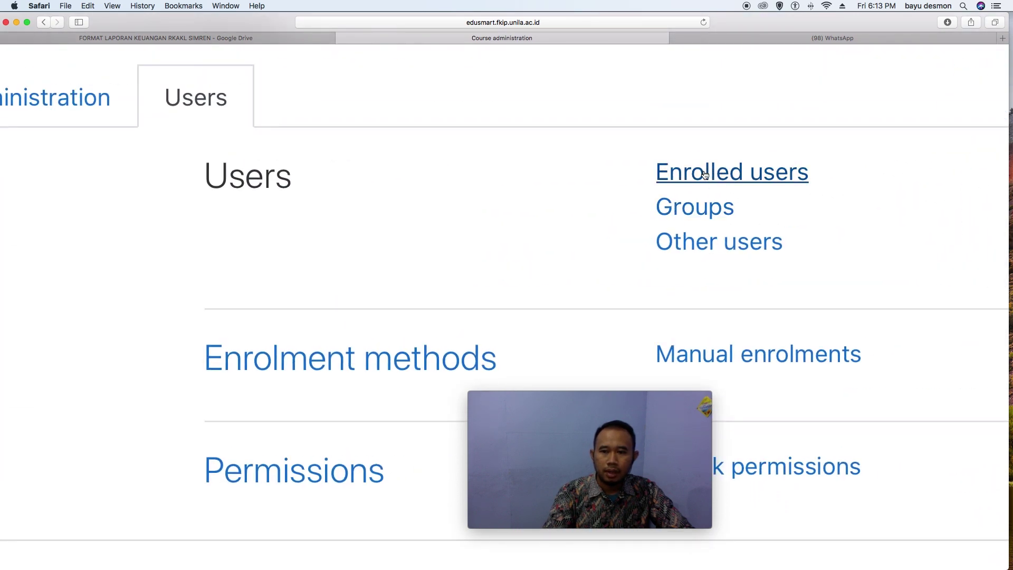
{"action": "left_click", "coordinate": [721, 174]}
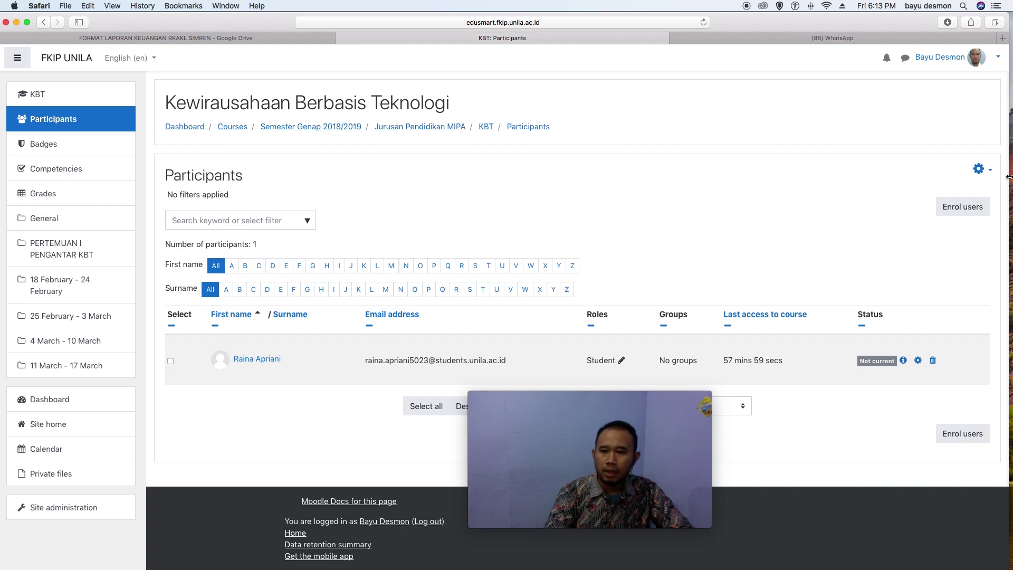
- Go from the participants list to the course's enrolment methods
{"action": "scroll", "coordinate": [983, 170], "scroll_direction": "up", "scroll_amount": 3}
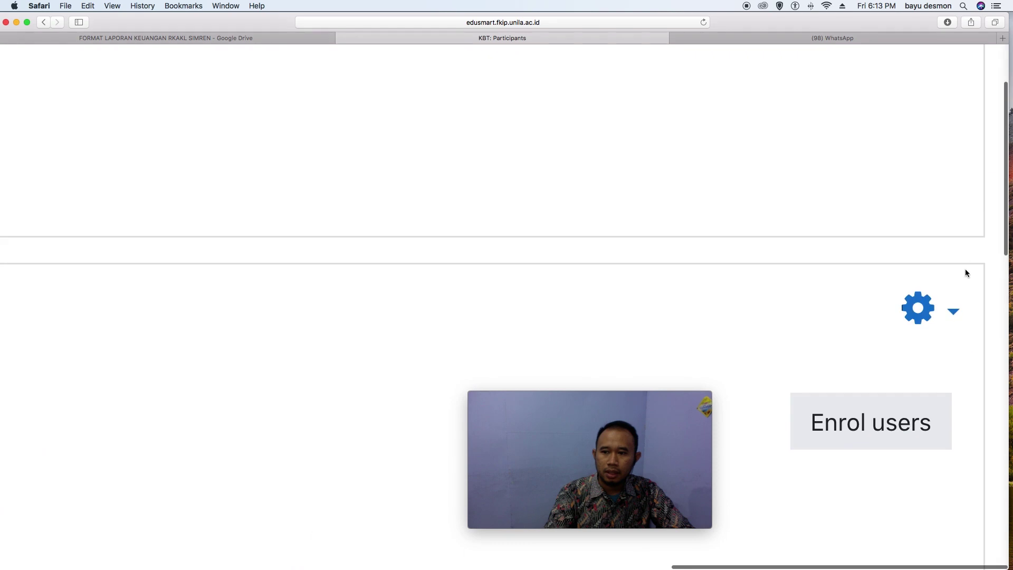
{"action": "left_click", "coordinate": [953, 311]}
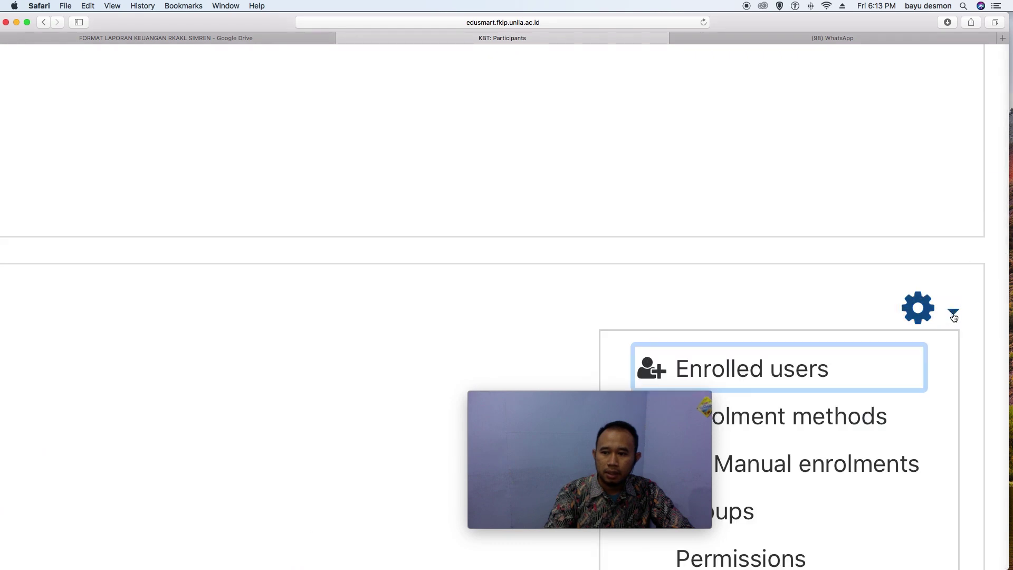
{"action": "scroll", "coordinate": [945, 318], "scroll_direction": "down", "scroll_amount": 2}
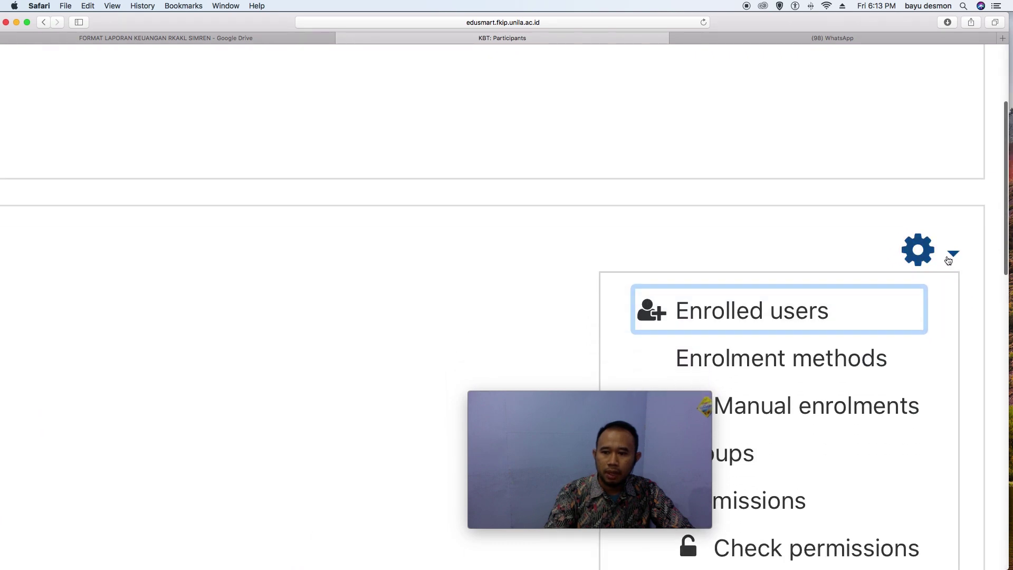
{"action": "scroll", "coordinate": [948, 257], "scroll_direction": "down", "scroll_amount": 3}
{"action": "scroll", "coordinate": [948, 256], "scroll_direction": "down", "scroll_amount": 3}
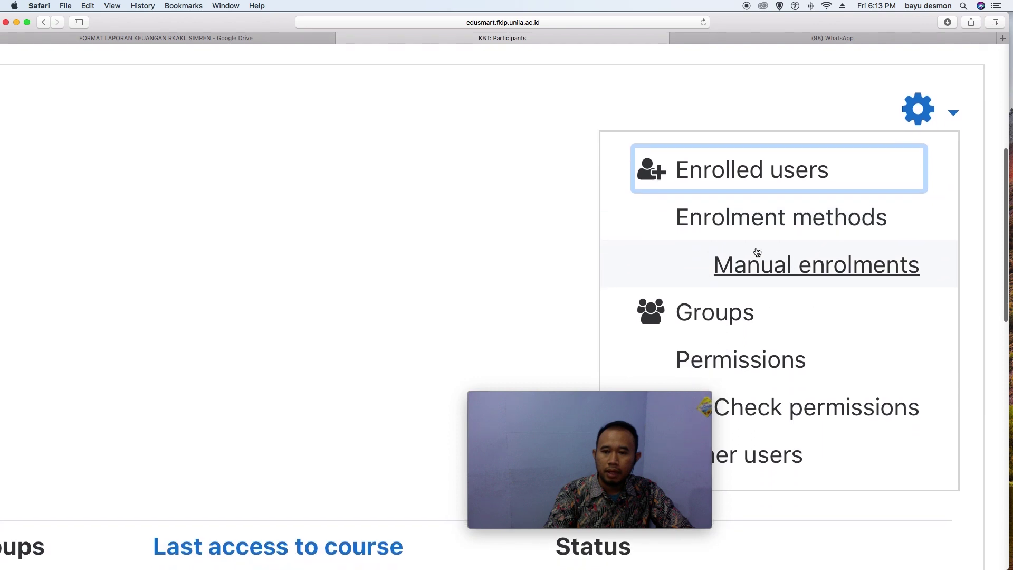
{"action": "left_click", "coordinate": [883, 225]}
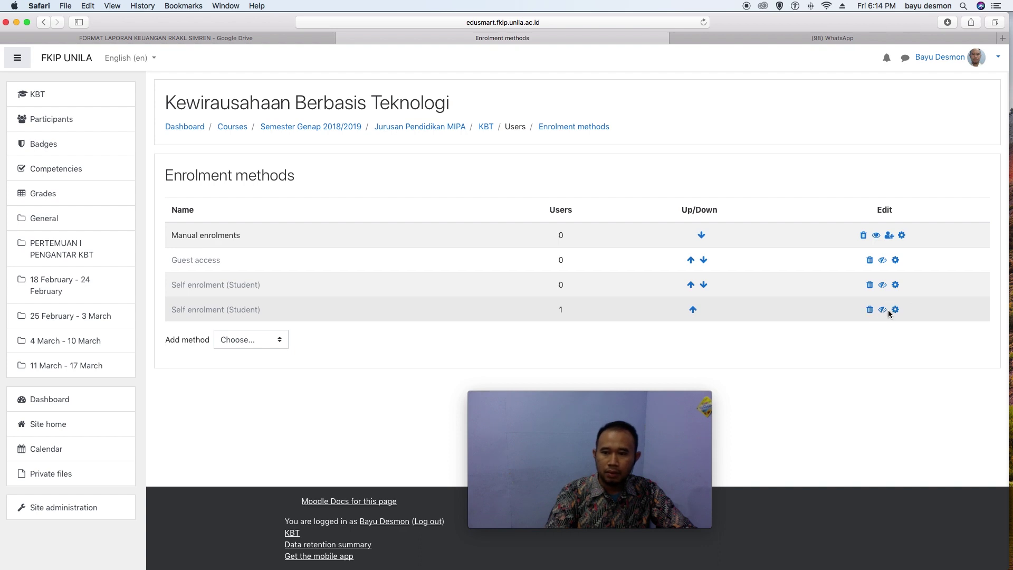
- Enable the last Self enrolment (Student) method in the enrolment methods table
{"action": "scroll", "coordinate": [888, 309], "scroll_direction": "up", "scroll_amount": 5}
{"action": "scroll", "coordinate": [888, 311], "scroll_direction": "up", "scroll_amount": 2}
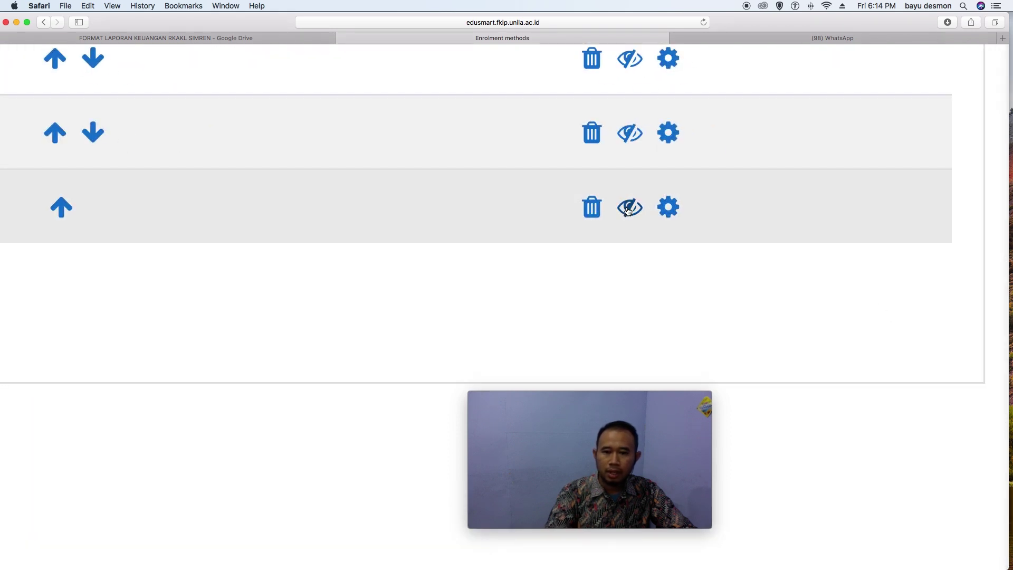
{"action": "left_click", "coordinate": [630, 209]}
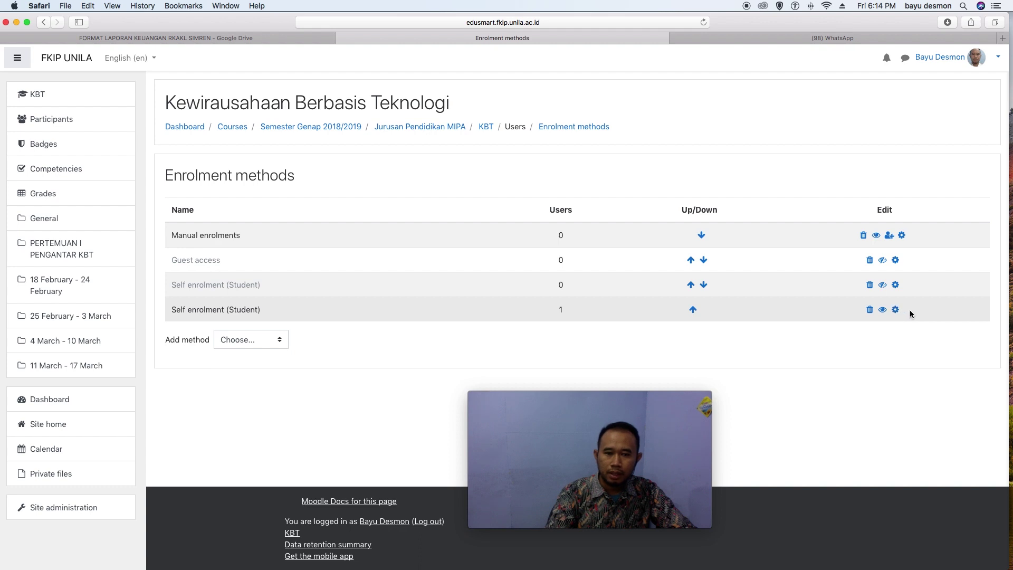
- Open the settings of the enabled Self enrolment (Student) method and review its options
{"action": "scroll", "coordinate": [910, 309], "scroll_direction": "up", "scroll_amount": 5}
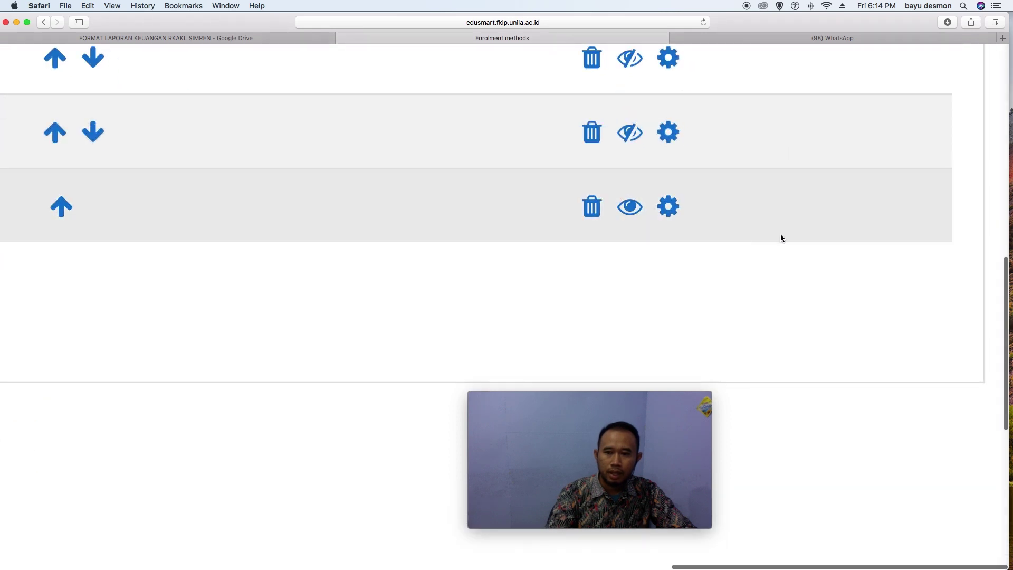
{"action": "left_click", "coordinate": [668, 210]}
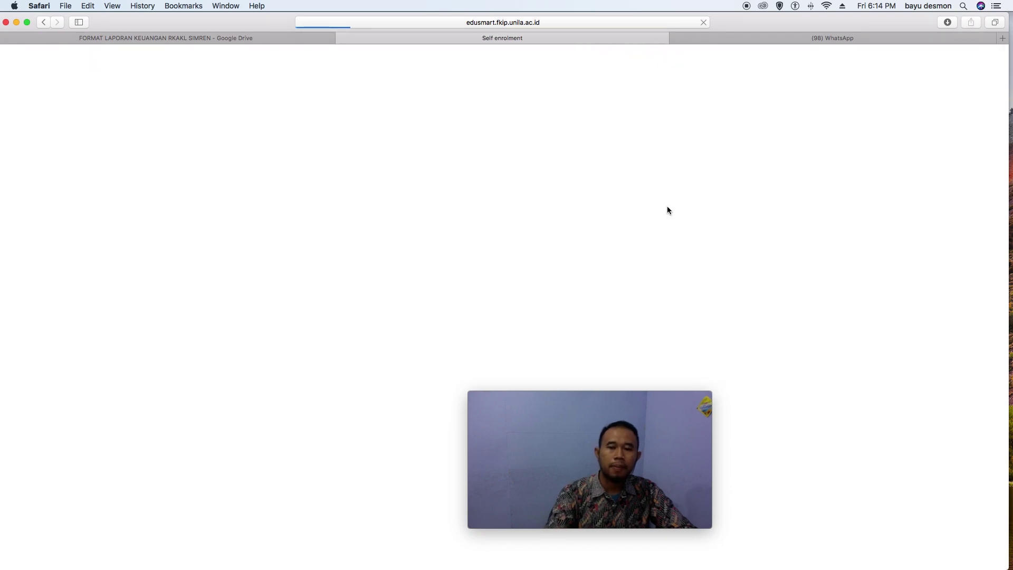
{"action": "scroll", "coordinate": [254, 177], "scroll_direction": "down", "scroll_amount": 1}
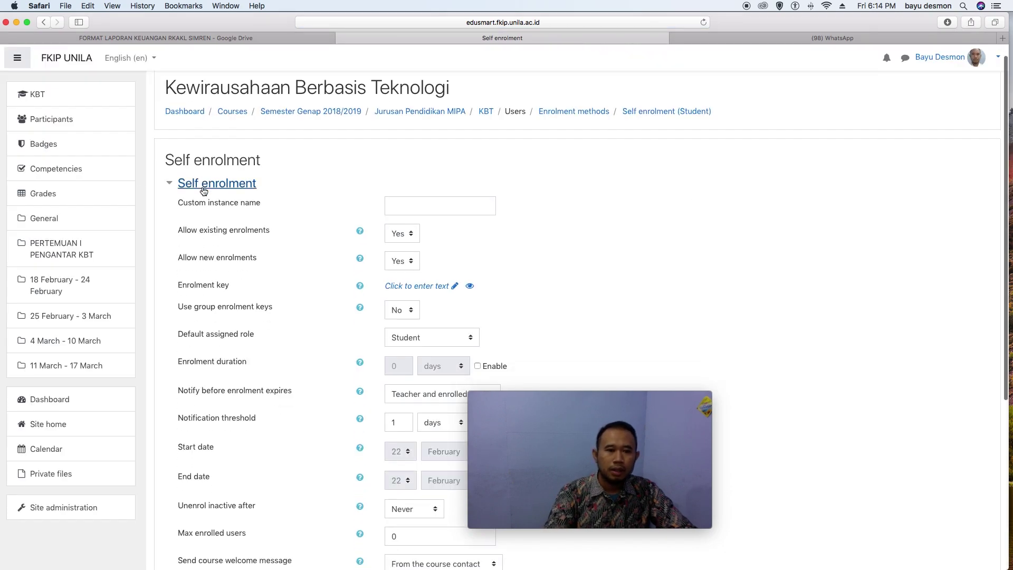
{"action": "scroll", "coordinate": [204, 230], "scroll_direction": "down", "scroll_amount": 5}
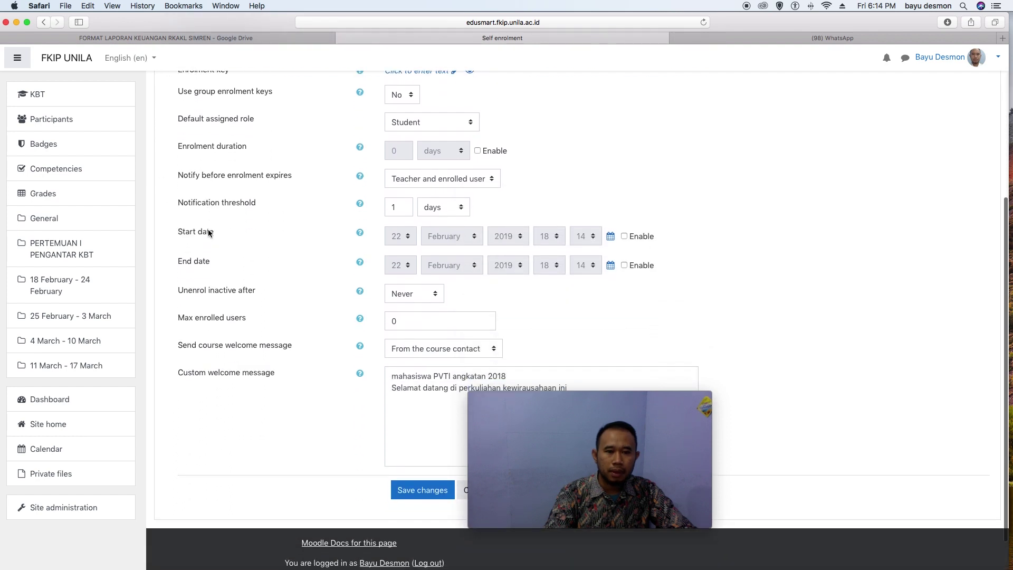
{"action": "scroll", "coordinate": [280, 236], "scroll_direction": "up", "scroll_amount": 3}
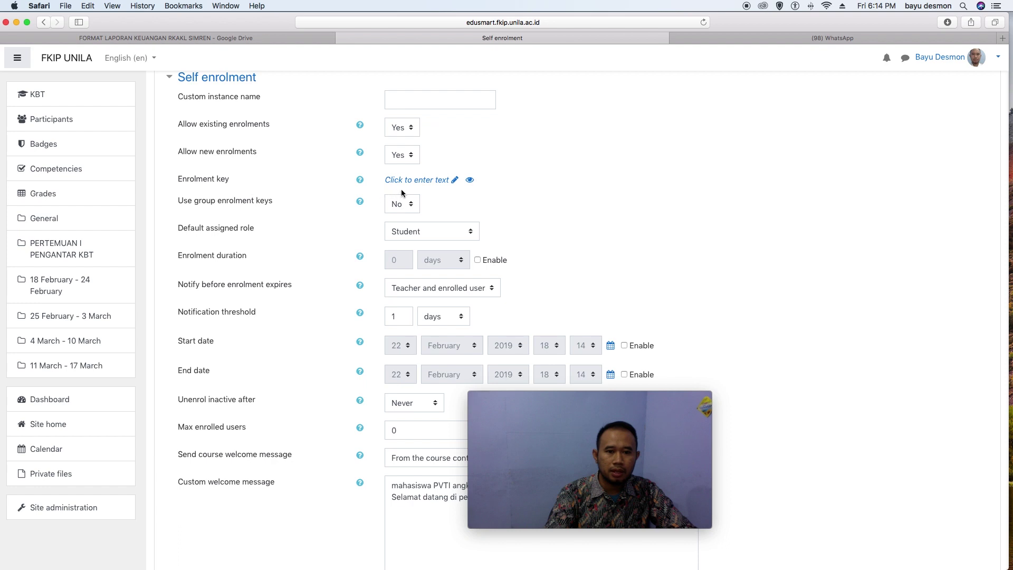
- Enter the enrolment key for the self enrolment method and toggle its masking to check the entry
{"action": "left_click", "coordinate": [425, 182]}
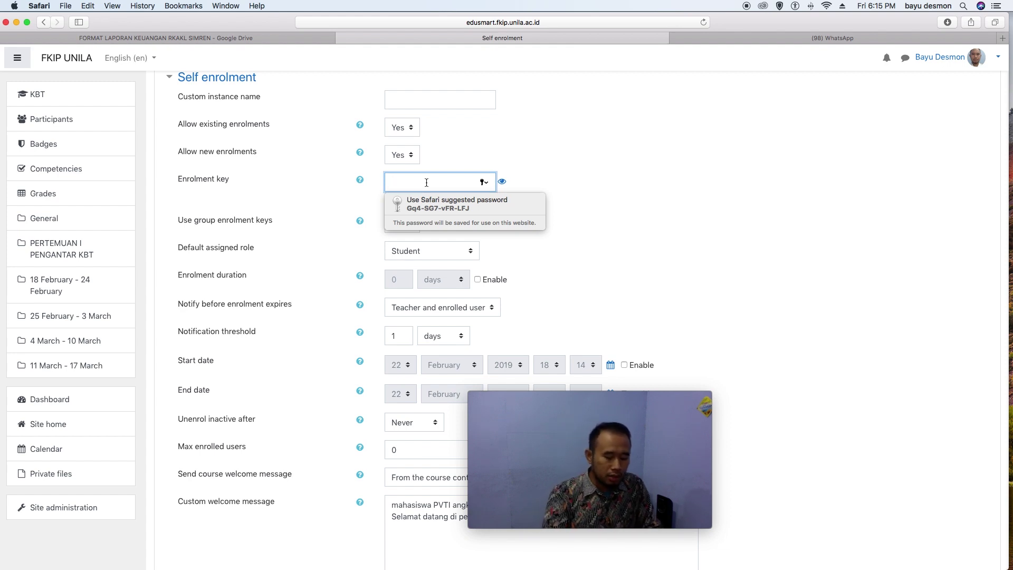
{"action": "type", "text": "p"}
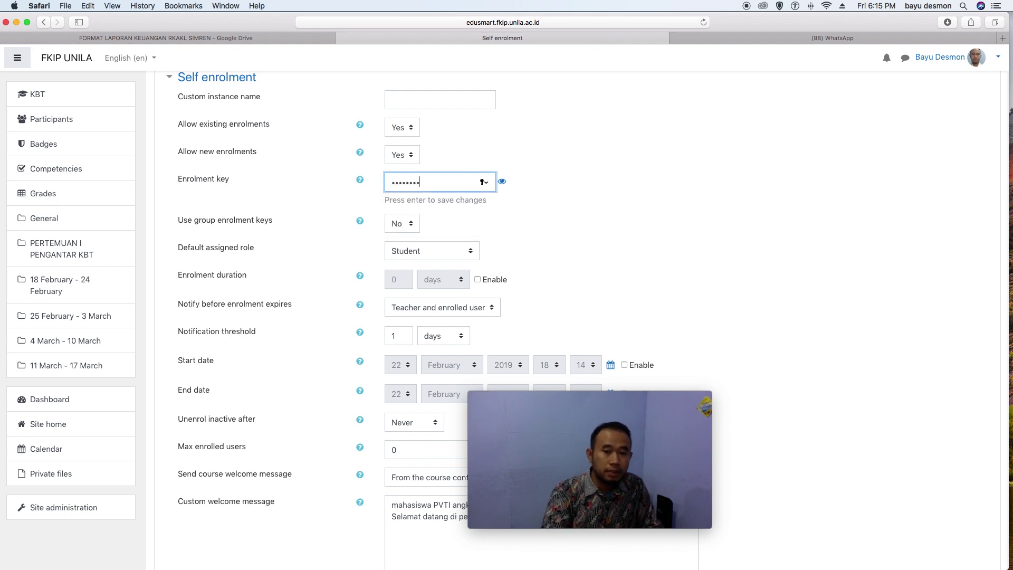
{"action": "key", "text": "Return"}
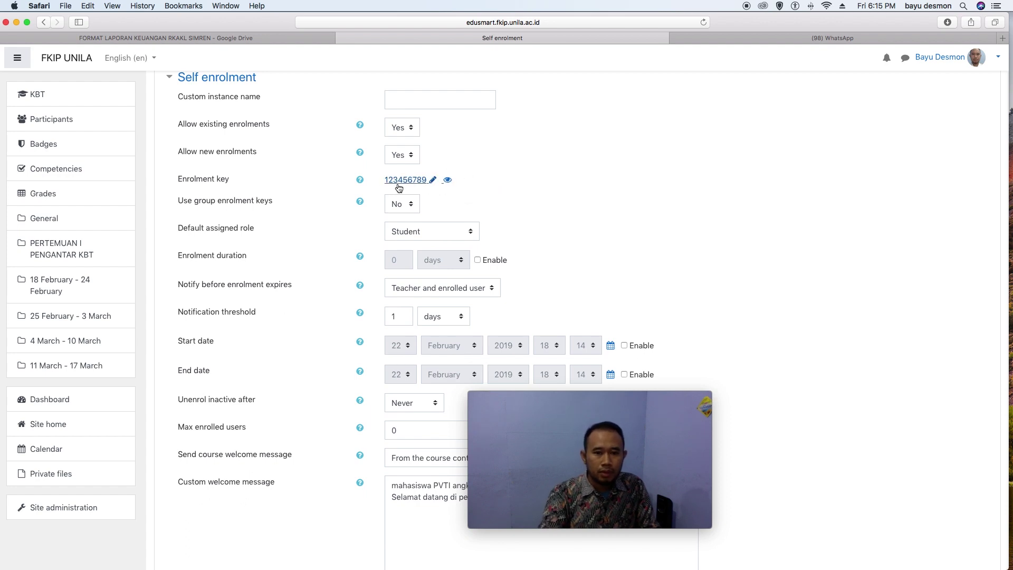
{"action": "left_click", "coordinate": [448, 182]}
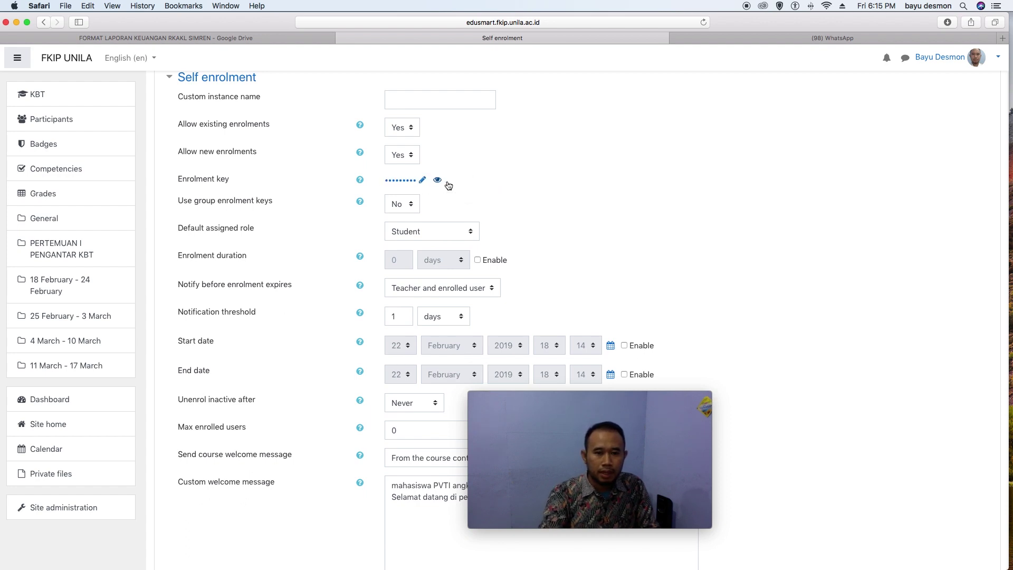
{"action": "left_click", "coordinate": [439, 182]}
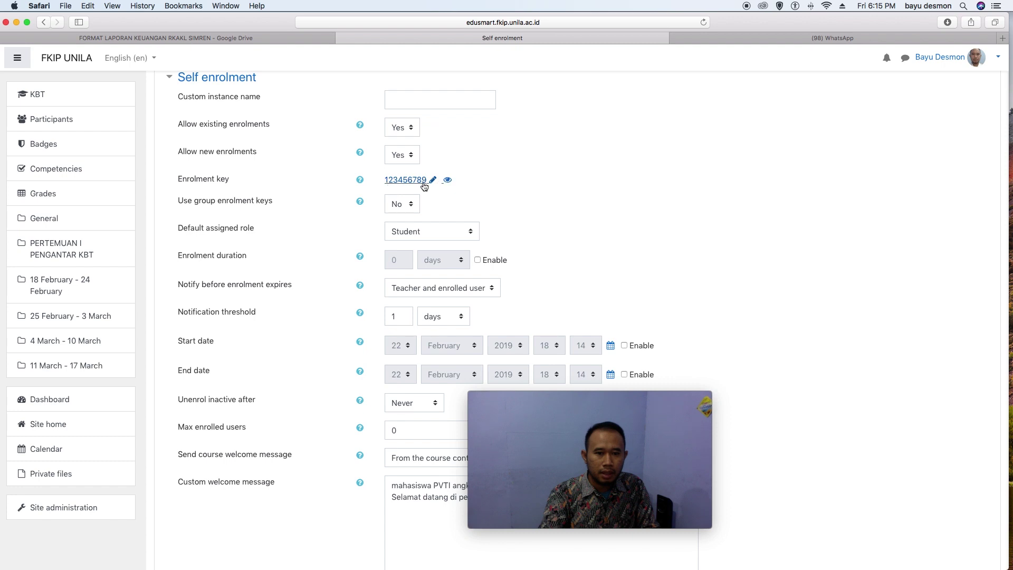
{"action": "scroll", "coordinate": [521, 180], "scroll_direction": "down", "scroll_amount": 5}
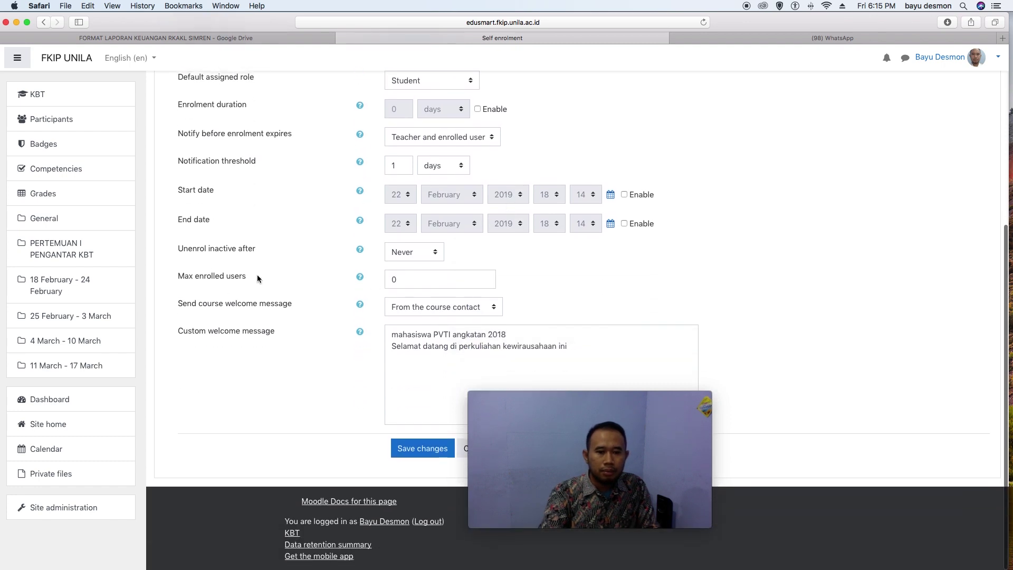
- Set the maximum number of enrolled users for the self enrolment method to 30
{"action": "scroll", "coordinate": [253, 277], "scroll_direction": "up", "scroll_amount": 1}
{"action": "scroll", "coordinate": [277, 273], "scroll_direction": "down", "scroll_amount": 1}
{"action": "left_click", "coordinate": [388, 281]}
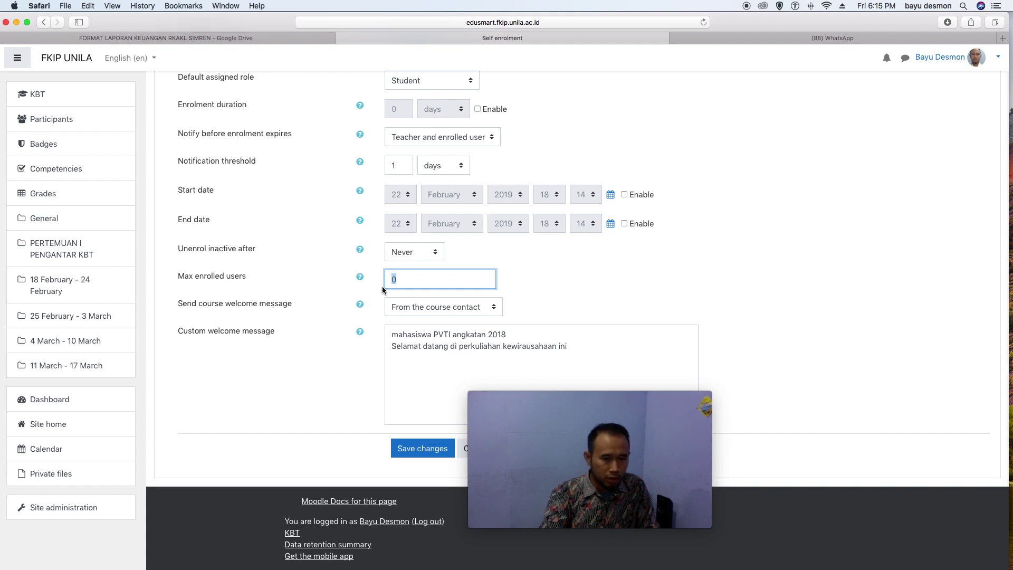
{"action": "type", "text": "30"}
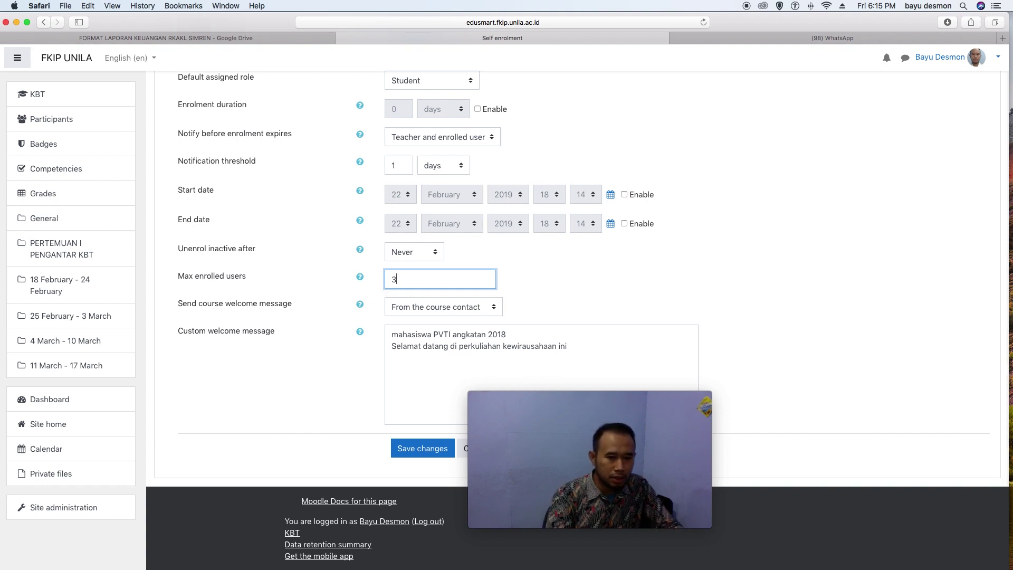
{"action": "left_click", "coordinate": [591, 279]}
{"action": "scroll", "coordinate": [426, 293], "scroll_direction": "down", "scroll_amount": 1}
{"action": "left_click", "coordinate": [423, 280]}
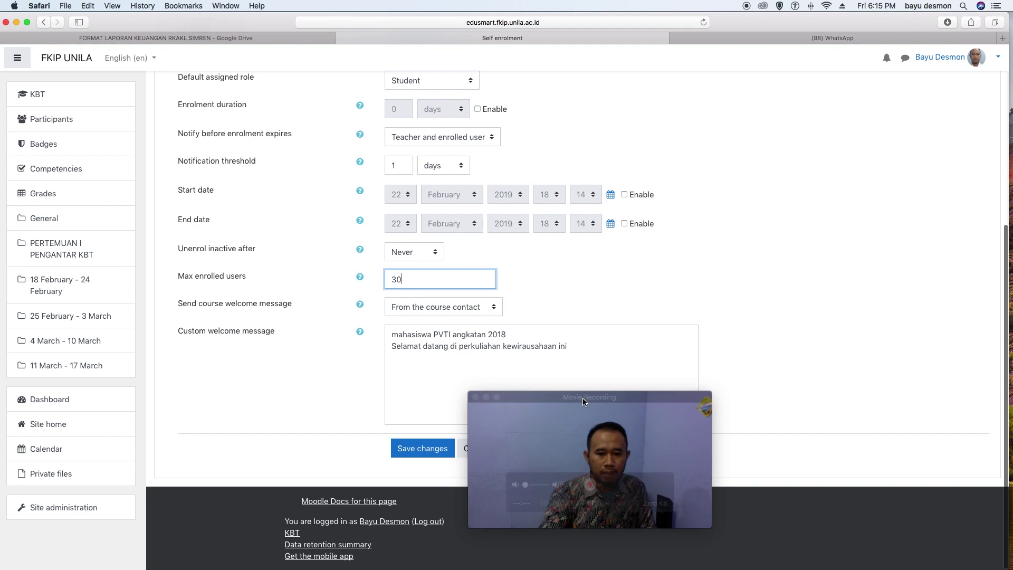
- Extend the course name in the custom welcome message's second line to "kewirausahaan berbasis teknologi" and save the self enrolment settings
{"action": "left_click_drag", "start_coordinate": [584, 400], "coordinate": [684, 379]}
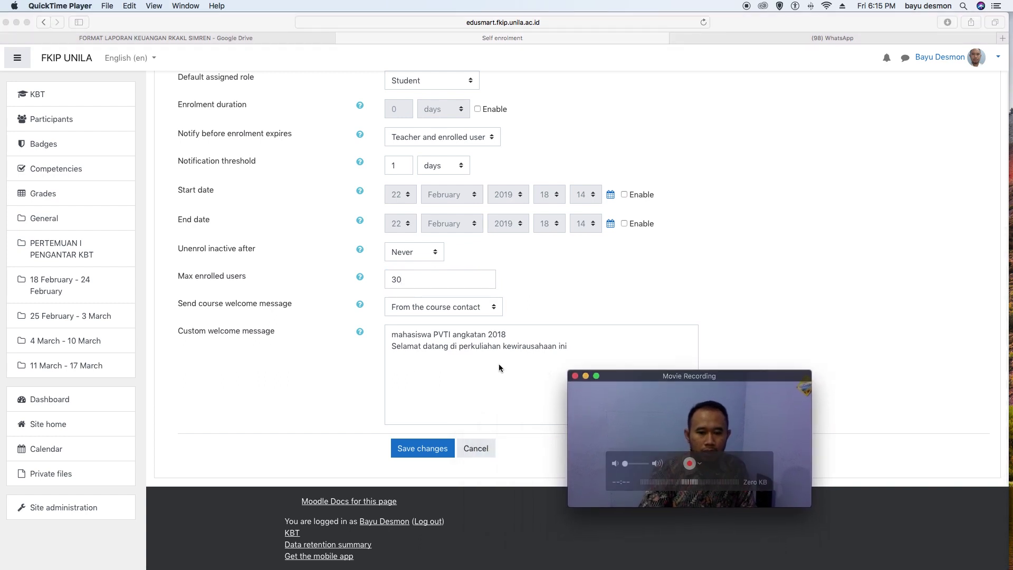
{"action": "left_click", "coordinate": [379, 341]}
{"action": "left_click", "coordinate": [399, 334]}
{"action": "left_click", "coordinate": [395, 336]}
{"action": "left_click_drag", "start_coordinate": [395, 348], "coordinate": [434, 346]}
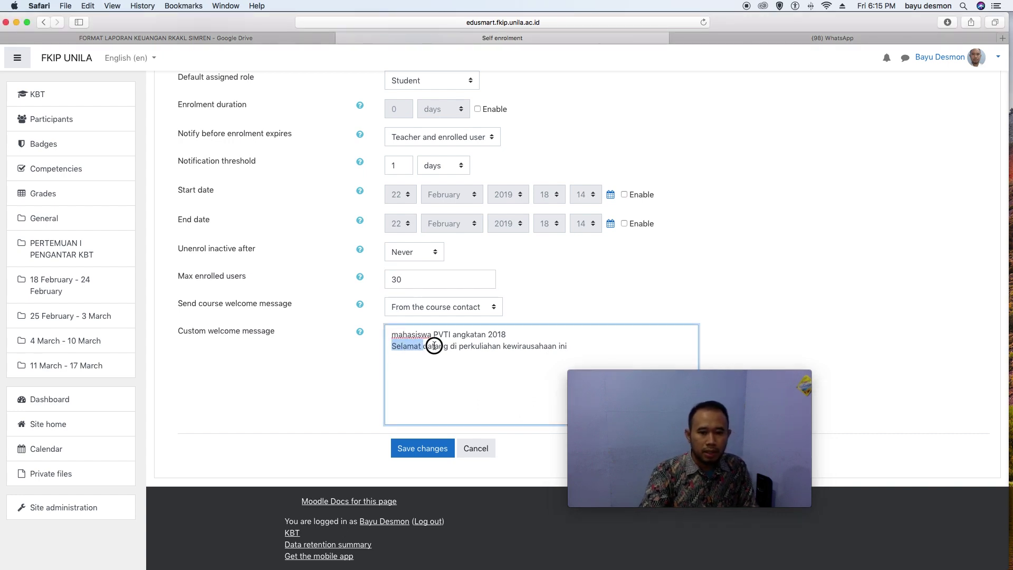
{"action": "left_click", "coordinate": [394, 344]}
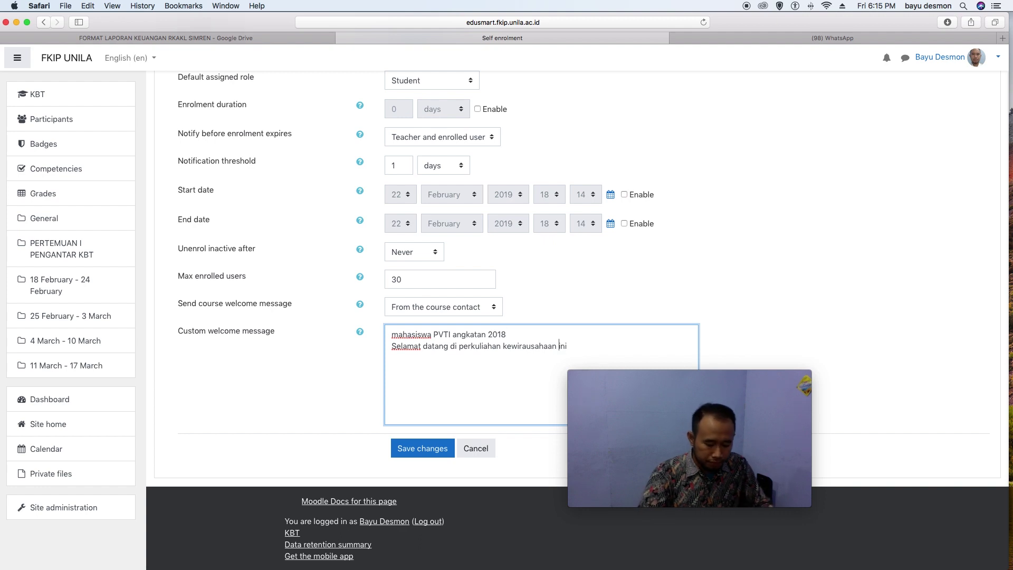
{"action": "type", "text": "teknologi"}
{"action": "key", "text": "BackSpace"}
{"action": "scroll", "coordinate": [646, 343], "scroll_direction": "up", "scroll_amount": 3}
{"action": "left_click", "coordinate": [685, 316]}
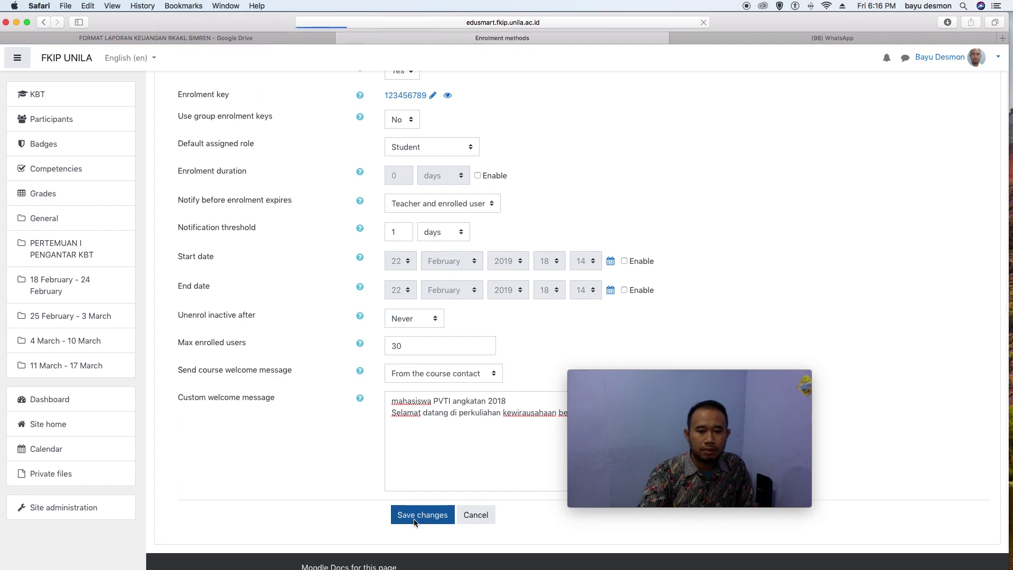
{"action": "mouse_move", "coordinate": [725, 377]}
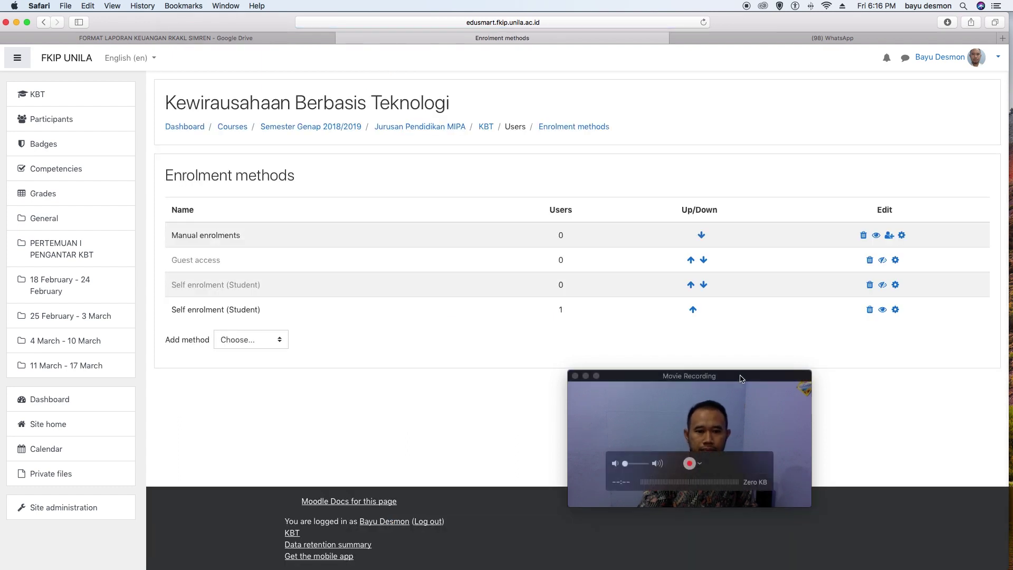
{"action": "left_click_drag", "start_coordinate": [723, 377], "coordinate": [368, 65]}
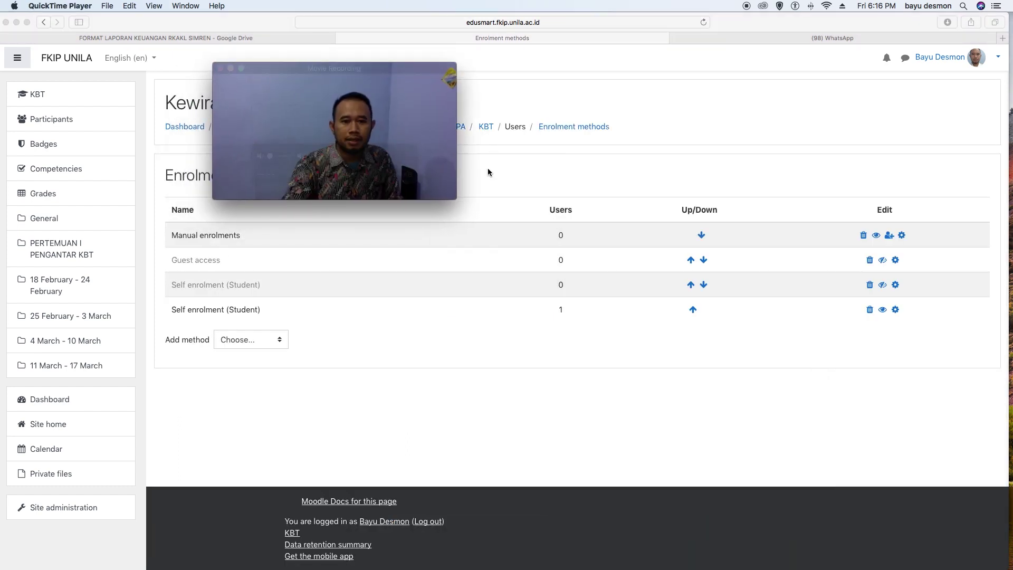
{"action": "left_click_drag", "start_coordinate": [456, 199], "coordinate": [708, 398]}
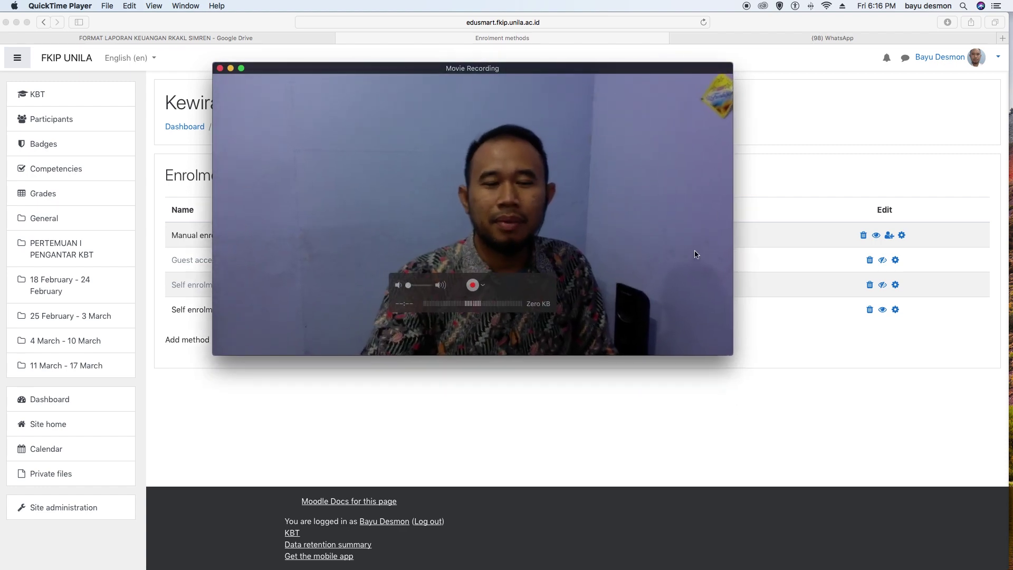